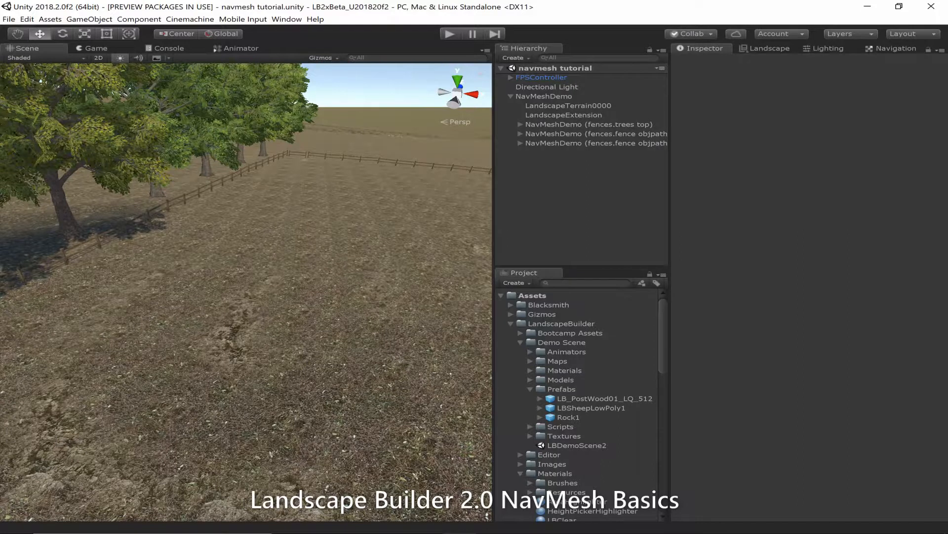
Step: Create a map path named Sheep Path in the landscape, with Zoom On Find disabled and a height offset of 0
left_click(765, 48)
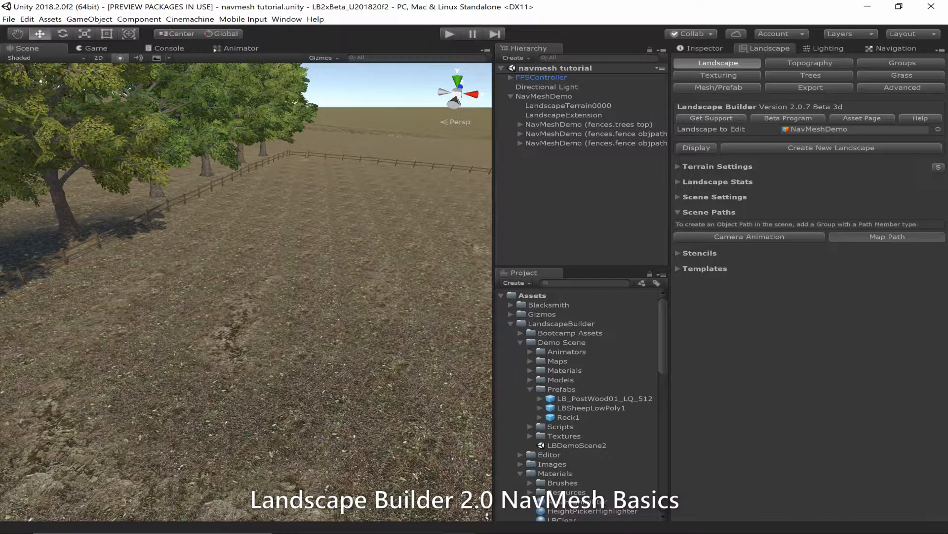
left_click(887, 237)
left_click(733, 62)
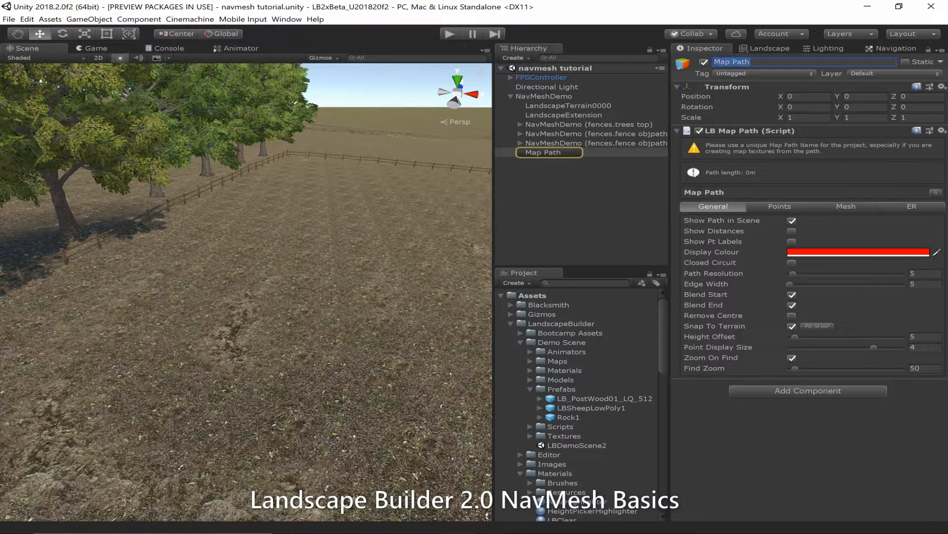
type("Sheep Path")
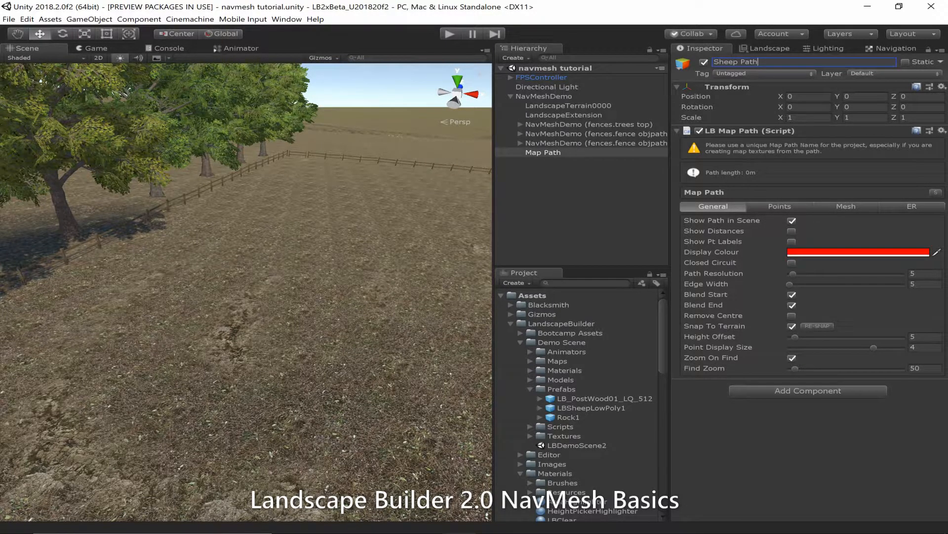
left_click(792, 357)
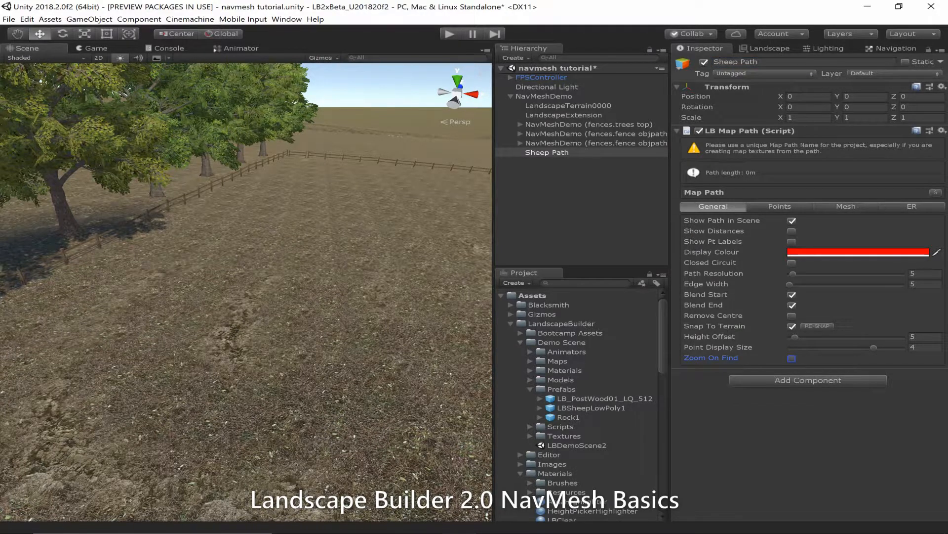
left_click_drag(795, 336, 790, 337)
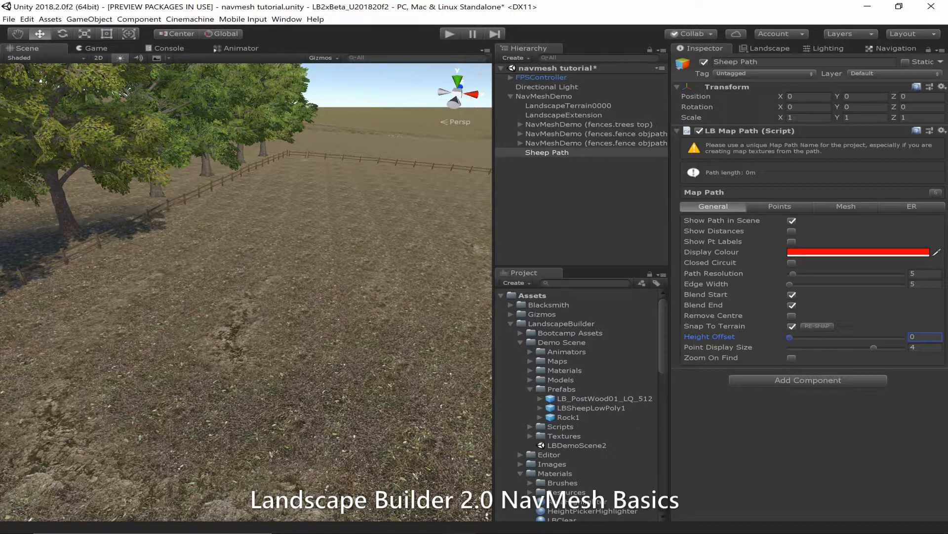
Step: Add three points to Sheep Path running from the foreground of the field toward the far fence, slightly adjusting the last point's position
right_click(240, 392)
left_click(276, 410)
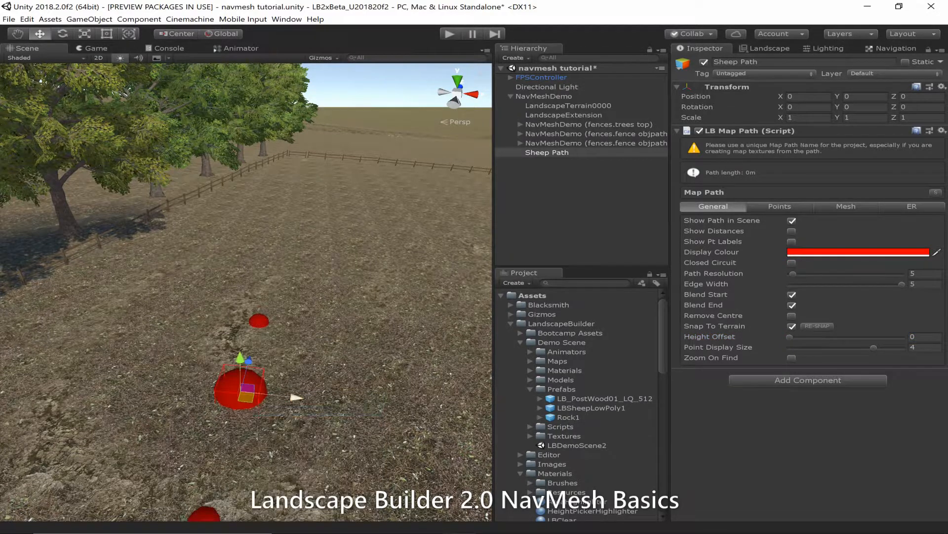
right_click(276, 270)
left_click(296, 282)
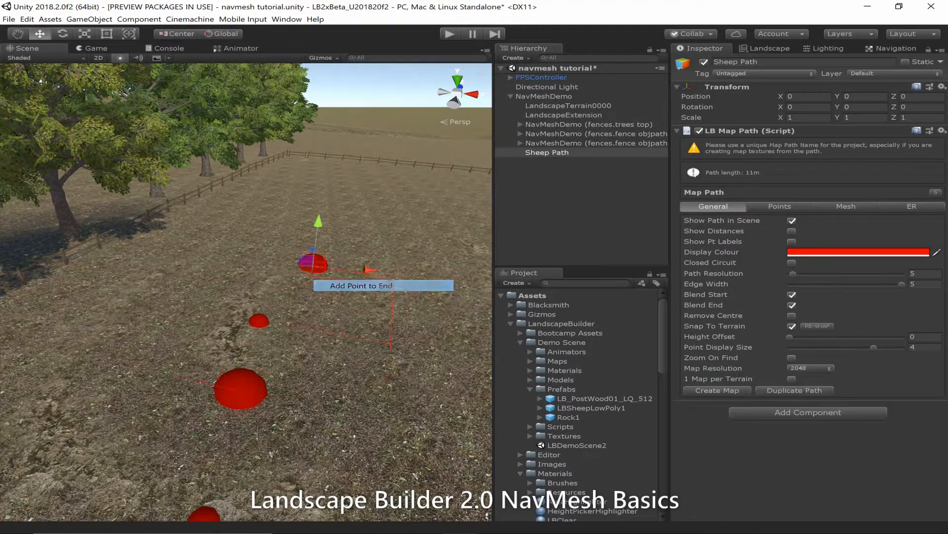
right_click(428, 195)
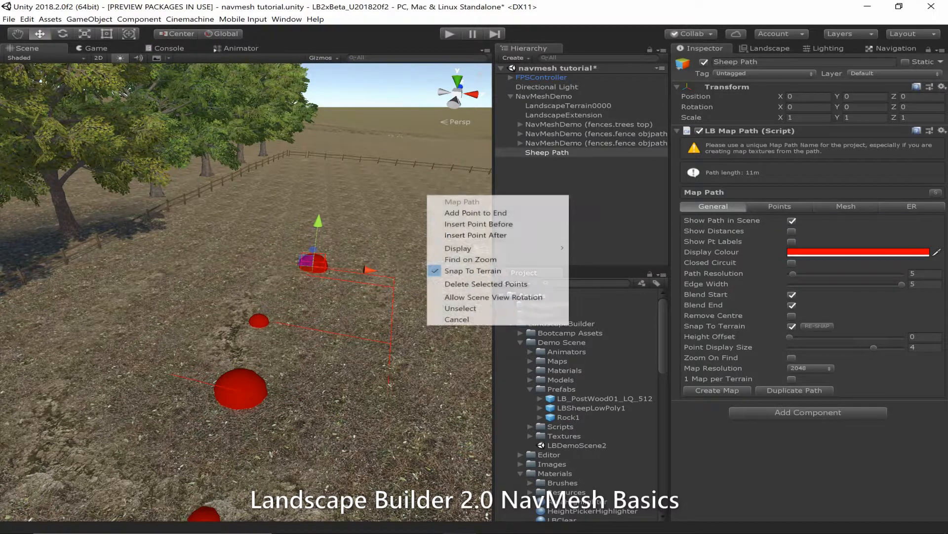
left_click(474, 213)
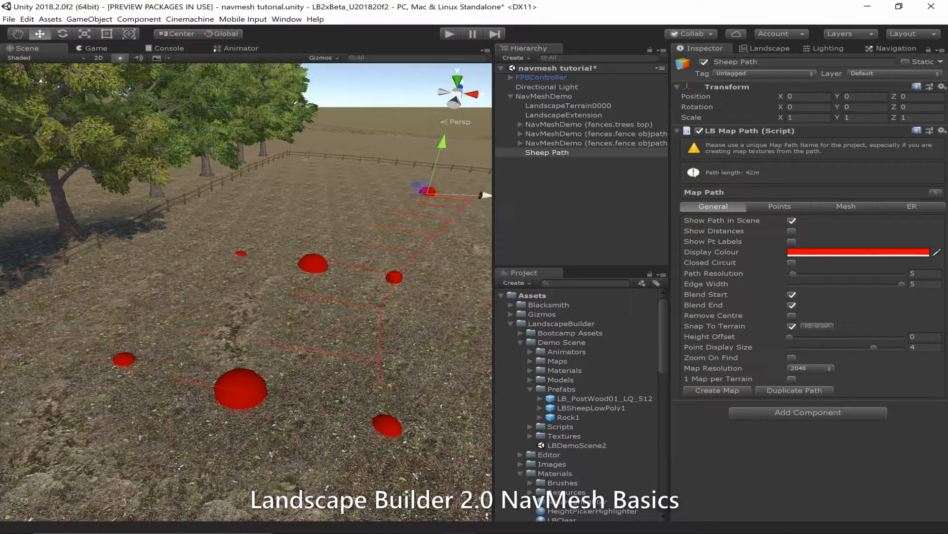
left_click_drag(431, 189, 429, 188)
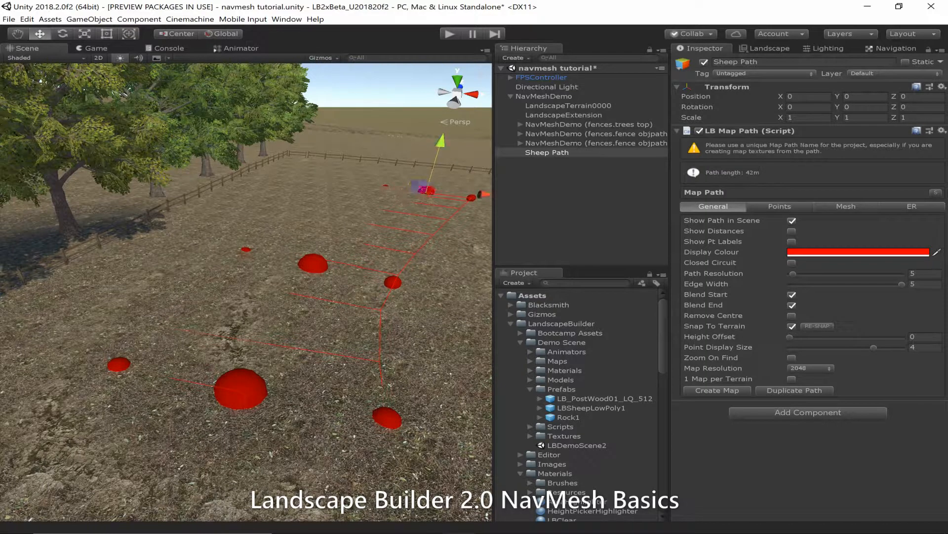
Step: Set the width of all Sheep Path points to 1.5
left_click(780, 206)
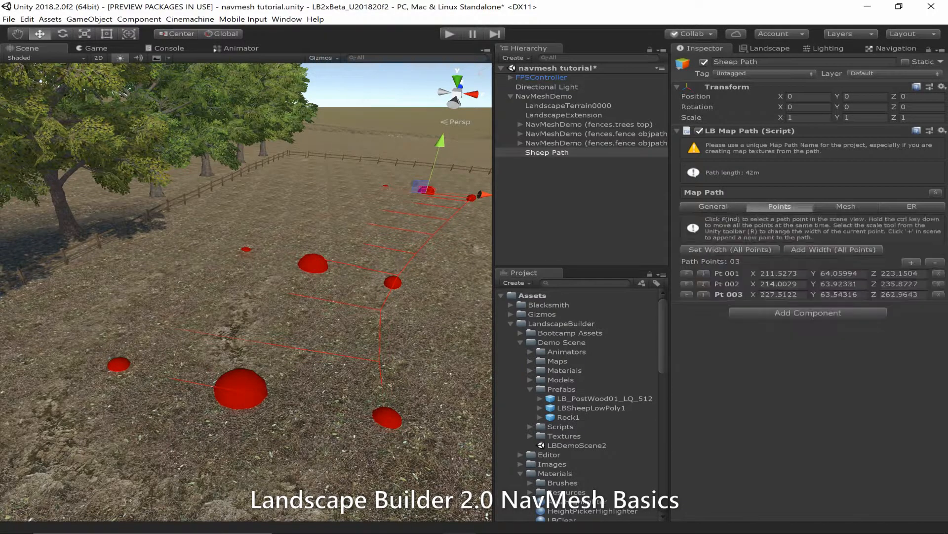
left_click(730, 250)
left_click(730, 250)
key("Return")
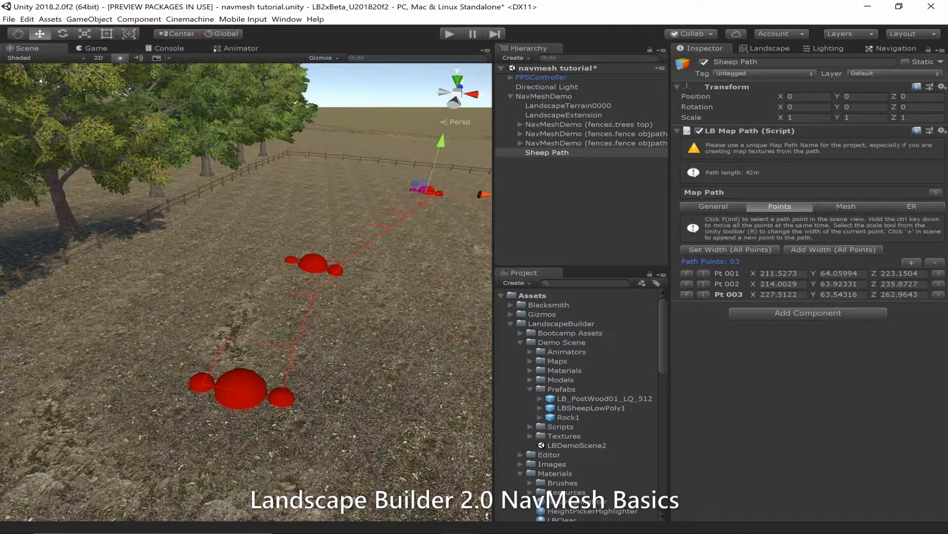
Step: Change the display colour of Sheep Path to blue
left_click(713, 206)
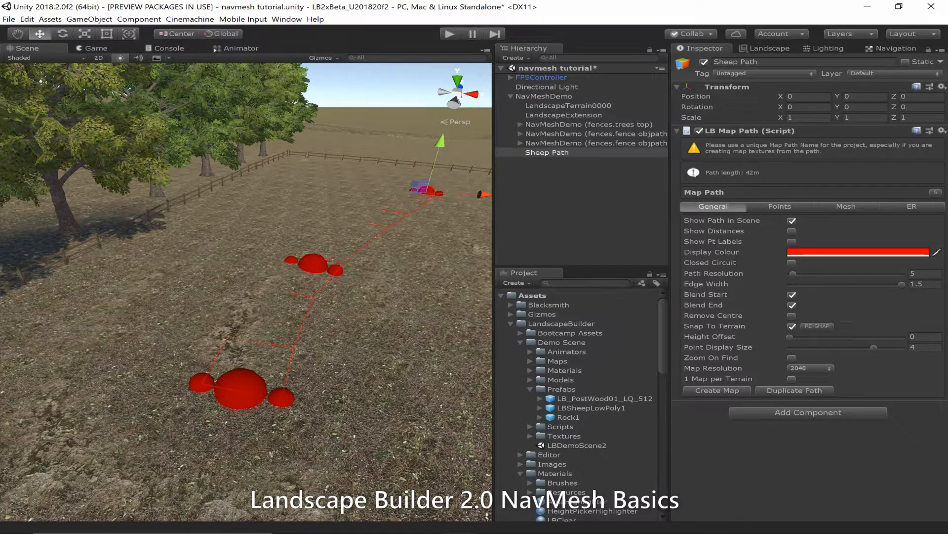
left_click(859, 252)
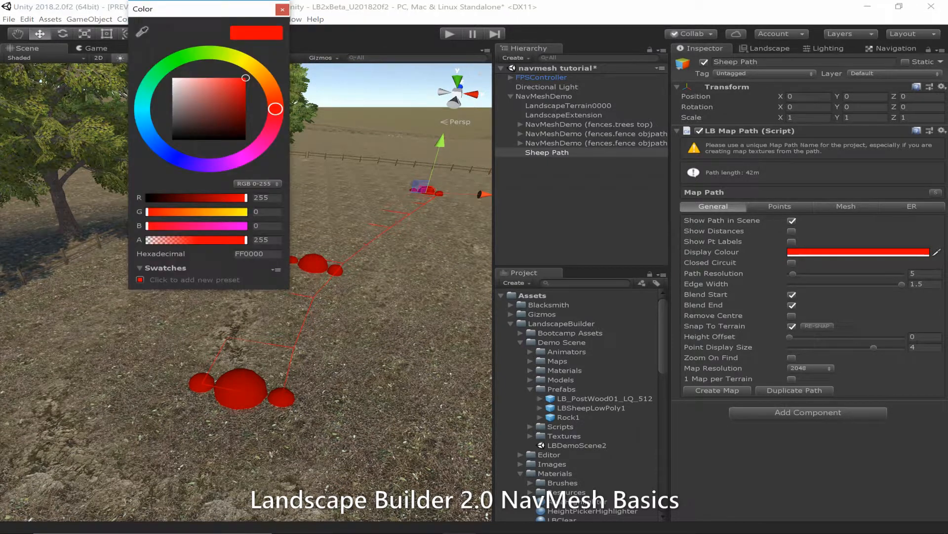
left_click(172, 156)
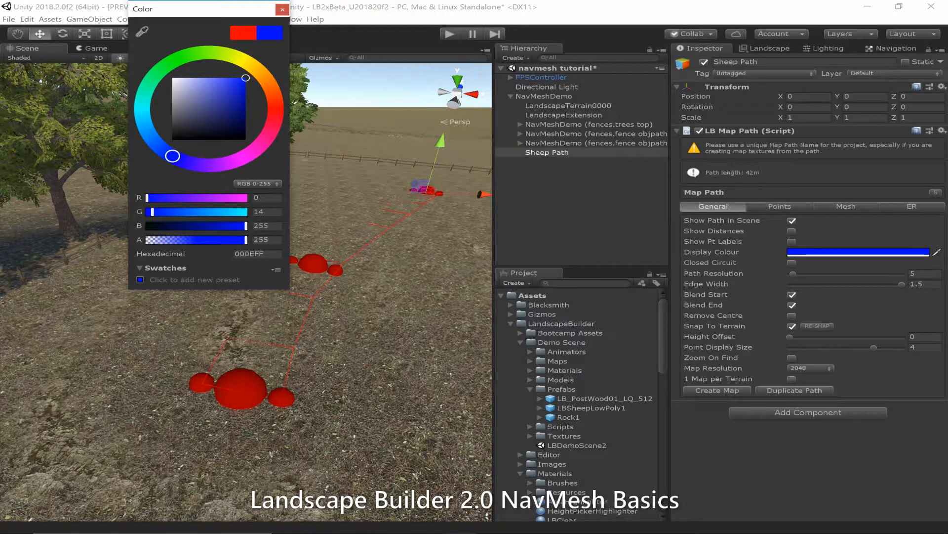
left_click_drag(173, 156, 172, 155)
key("Return")
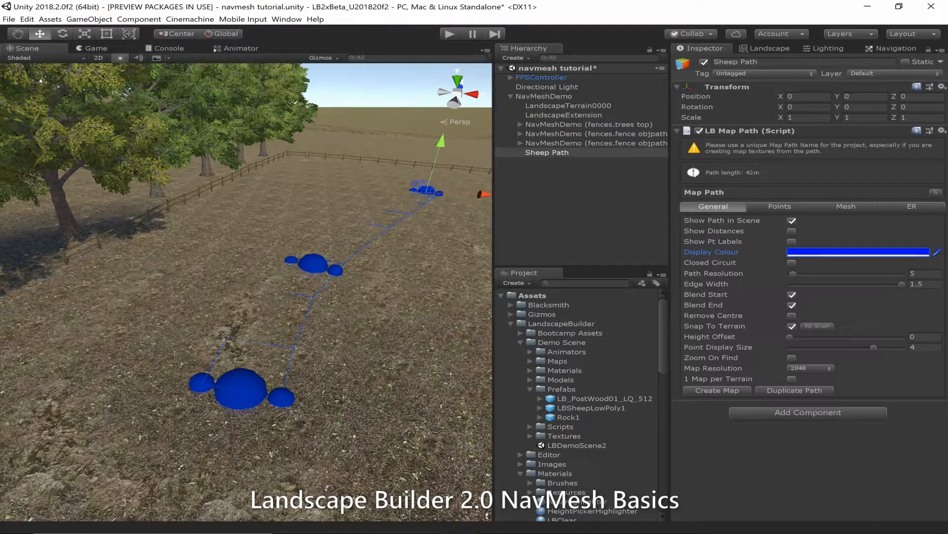
Step: Set the display size of the path points to Size 2
right_click(312, 264)
mouse_move(425, 316)
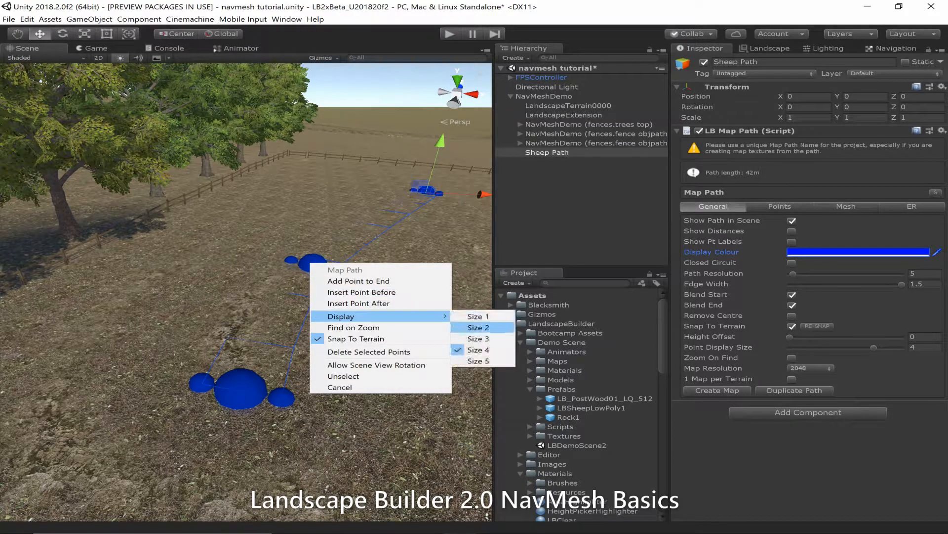
left_click(478, 327)
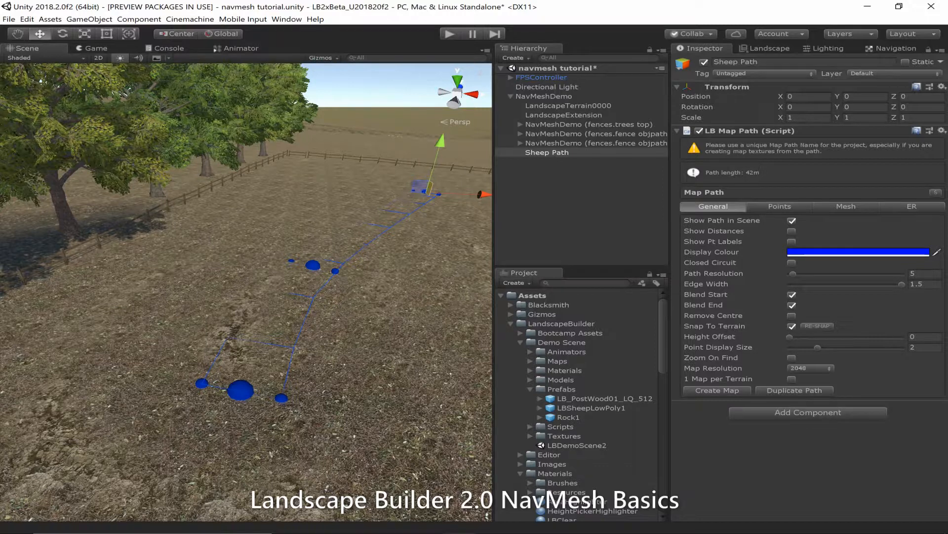
Step: Reposition the path's far and near end points to shorten and bend the route, and set the path resolution to 2
left_click_drag(422, 187, 404, 216)
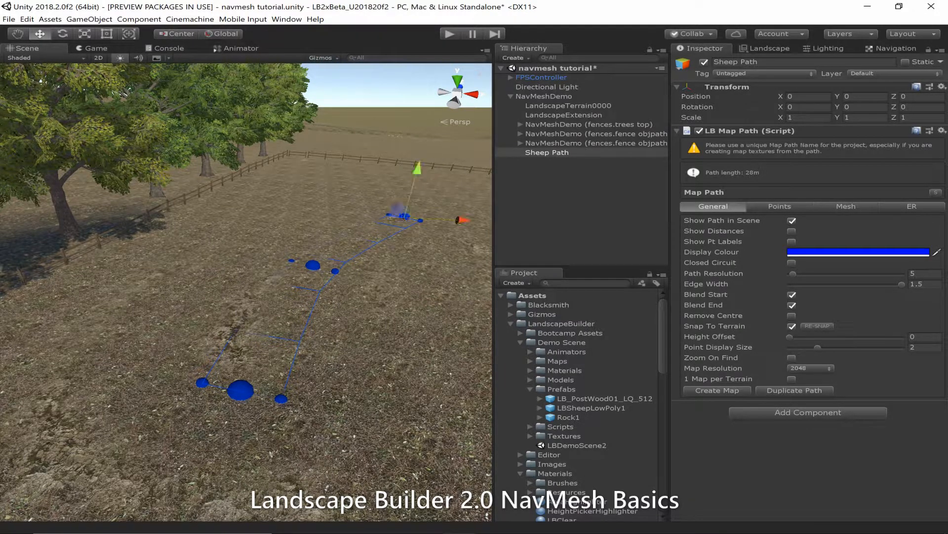
left_click(240, 390)
left_click_drag(248, 398, 321, 410)
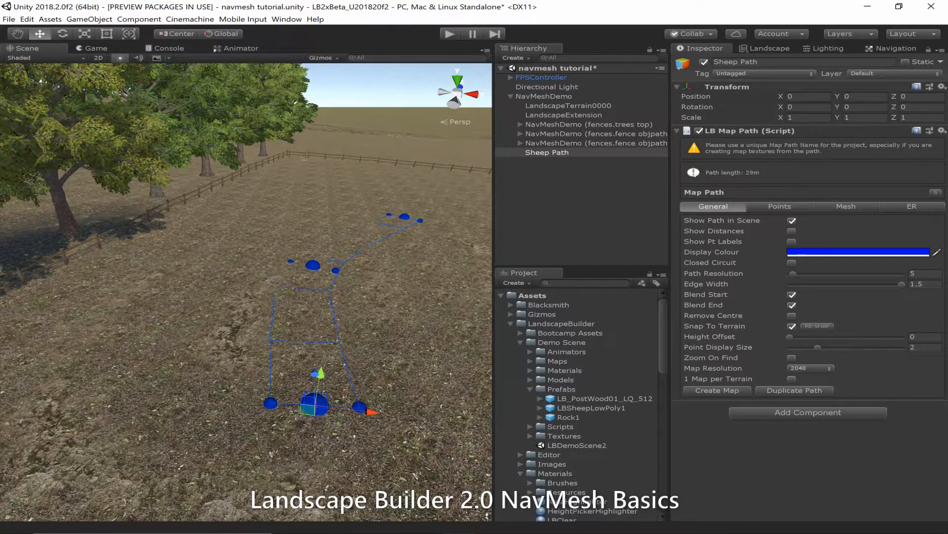
left_click_drag(793, 273, 789, 273)
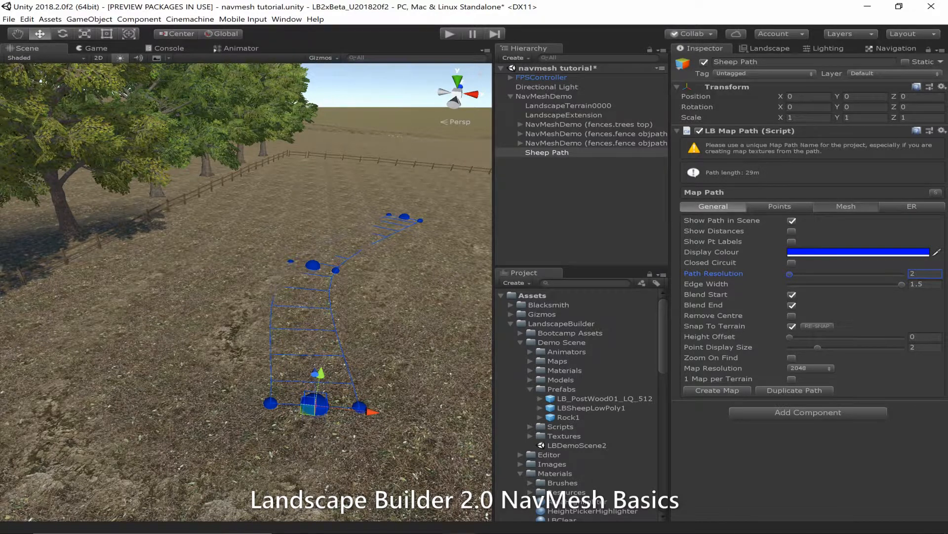
Step: Assign the LBClear material as the mesh material of Sheep Path
left_click(845, 206)
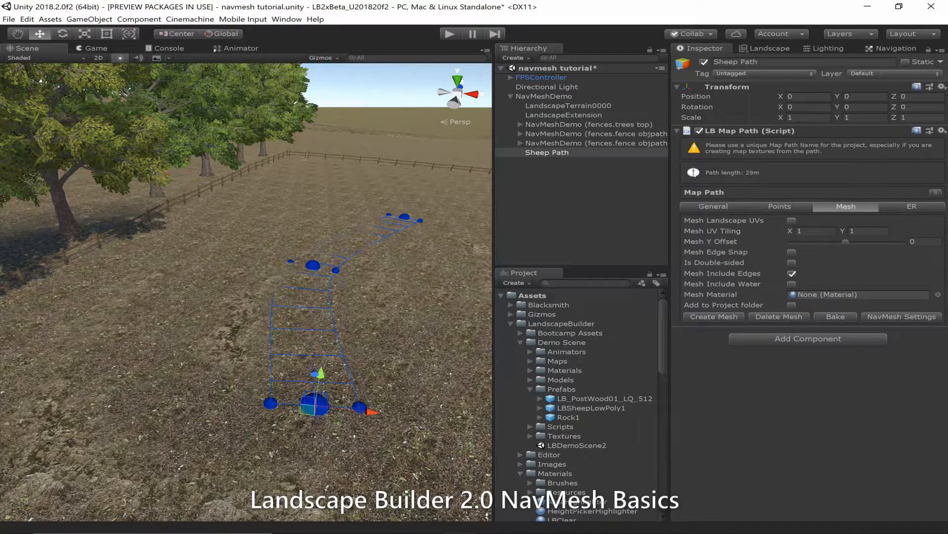
left_click(938, 294)
type("c")
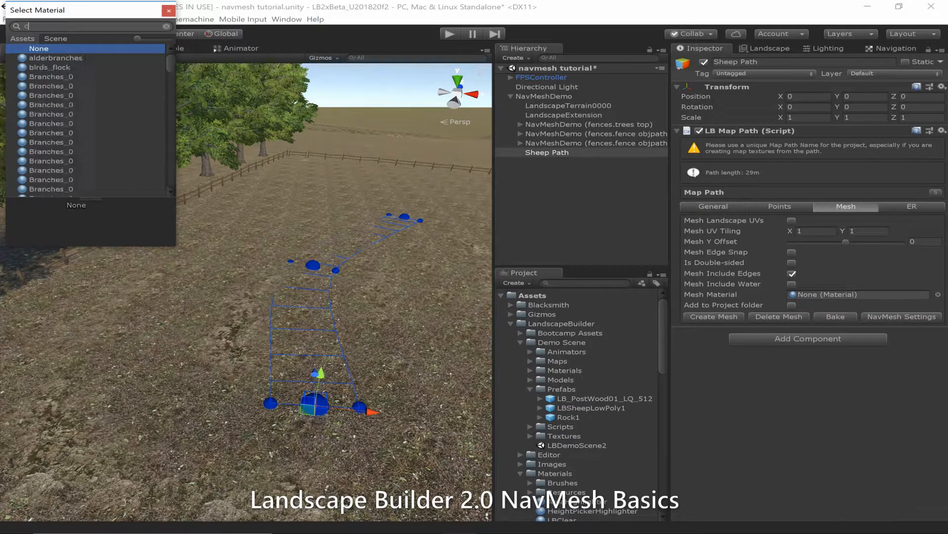
type("lear")
key("Down")
key("Return")
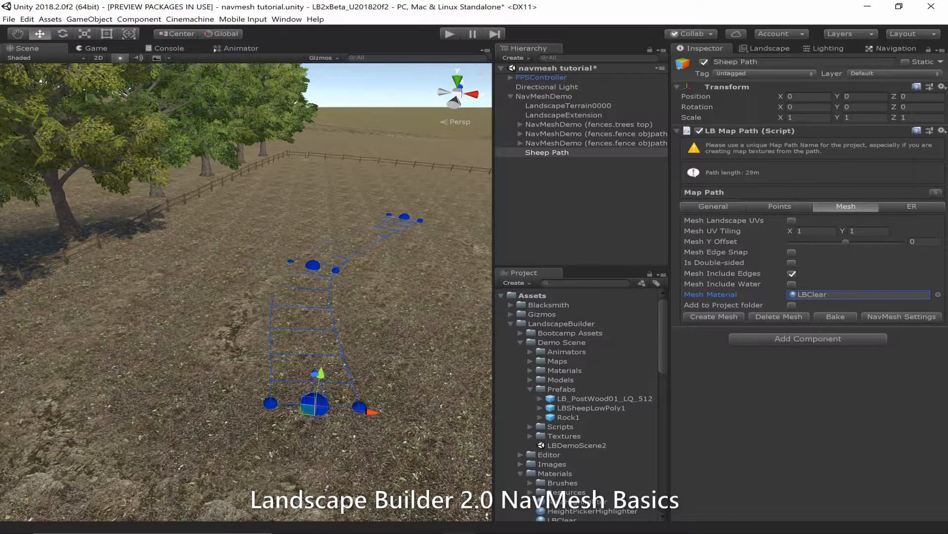
Step: Create and bake the Sheep Path mesh, and check the walkable area in the NavMesh settings
left_click(714, 316)
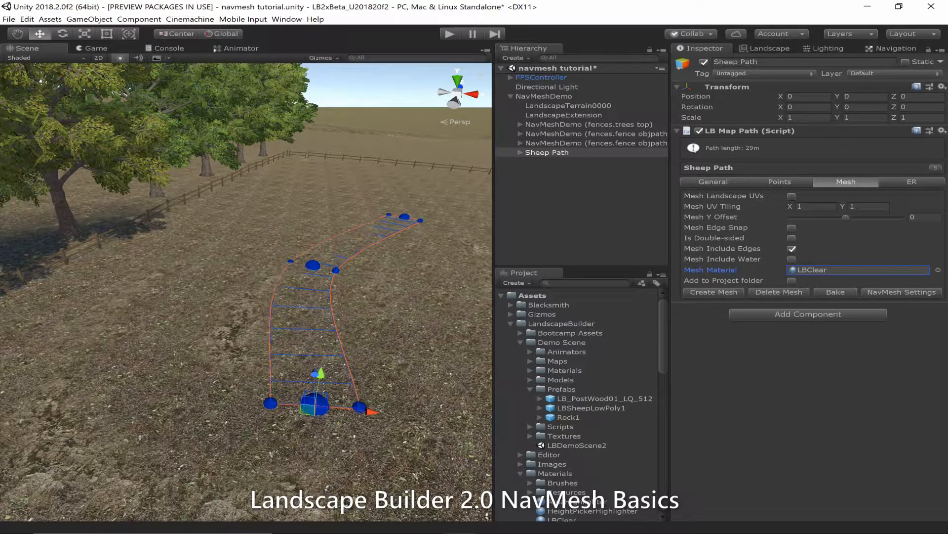
left_click(902, 292)
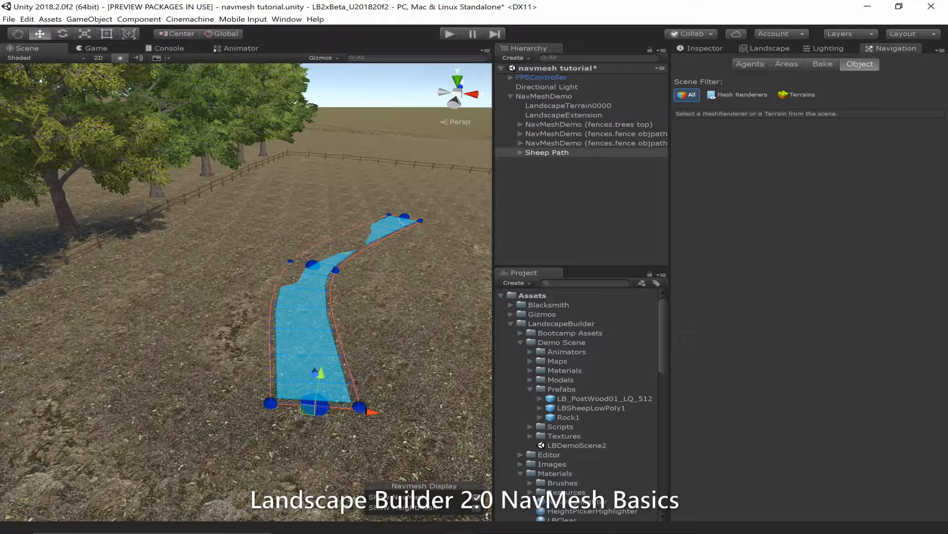
key("ctrl+3")
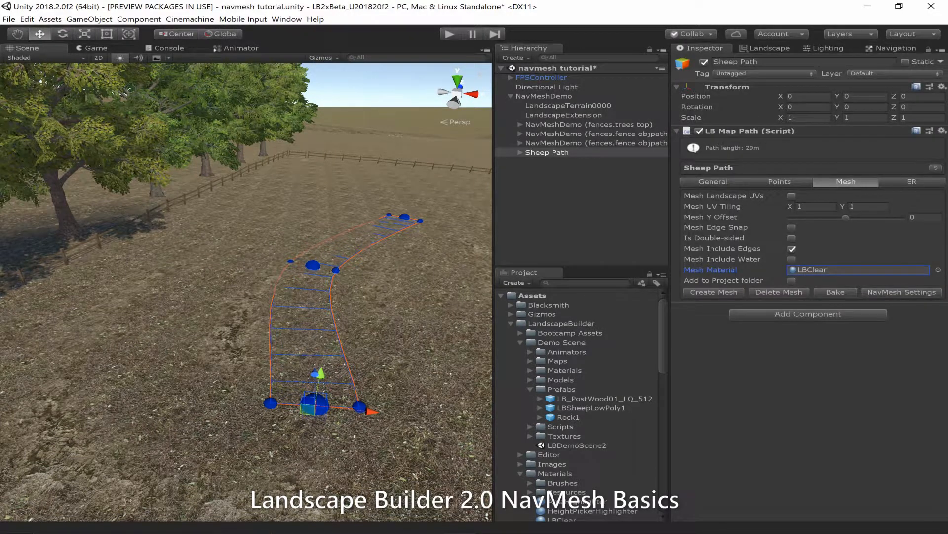
Step: Place the LBSheepLowPoly1 prefab near the start of the path and assign Sheep Path as its Map Path
left_click_drag(590, 407, 295, 370)
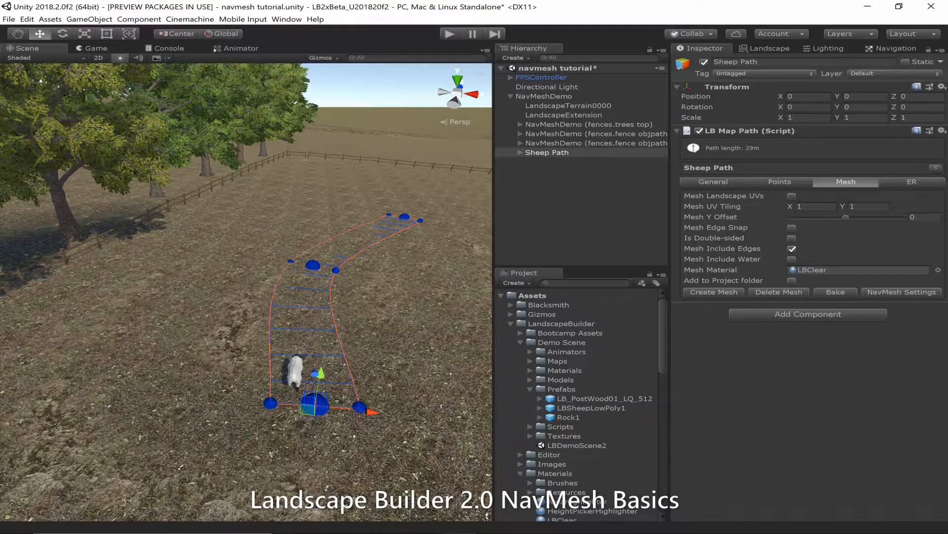
left_click_drag(294, 369, 295, 371)
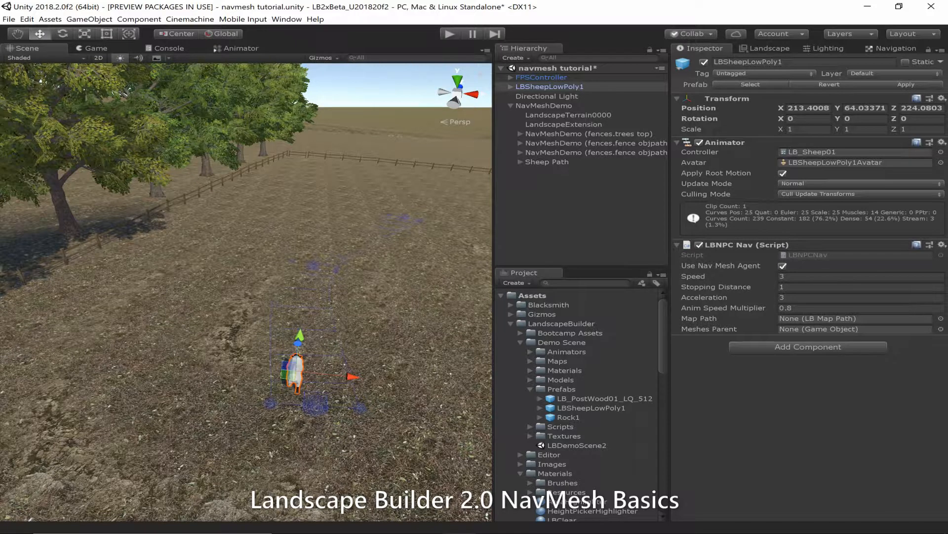
left_click_drag(547, 161, 855, 318)
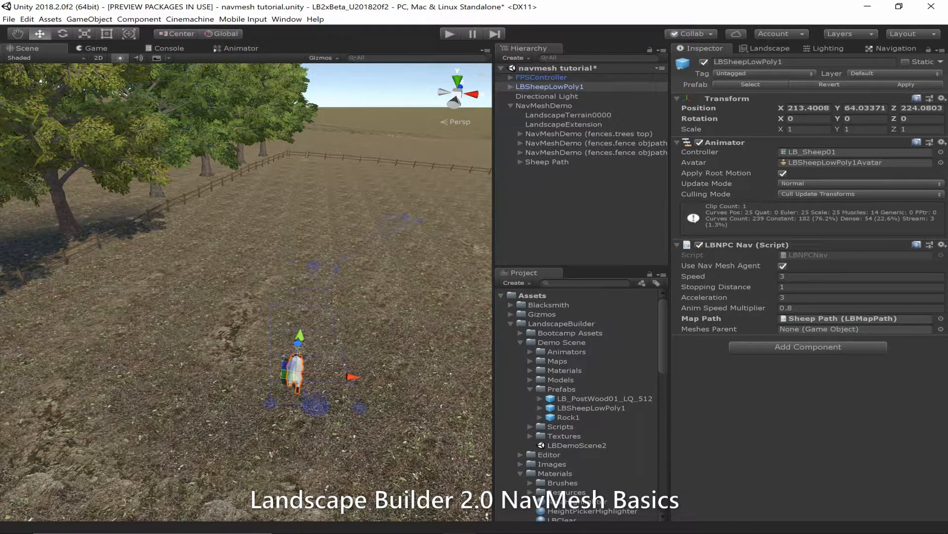
Step: Save the scene and run it to test the sheep moving along the path
key("ctrl+s")
left_click(449, 34)
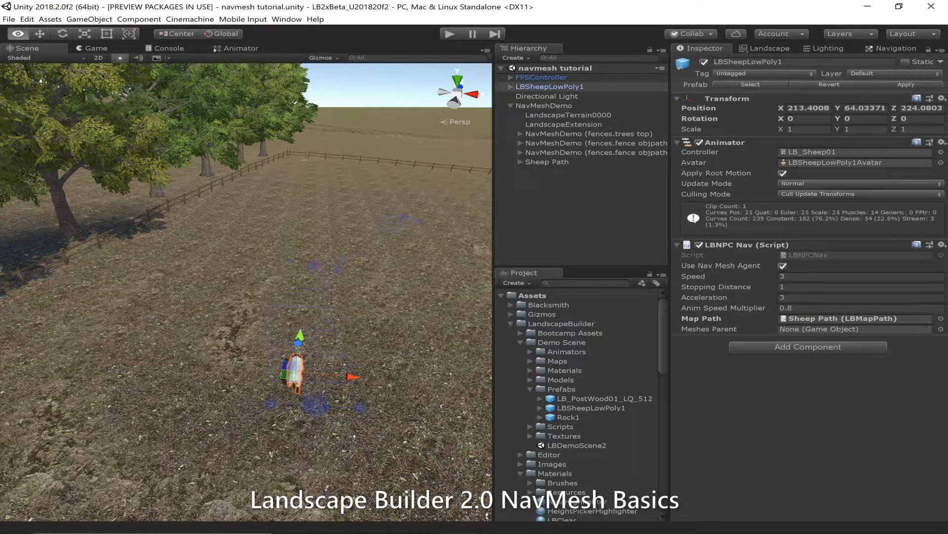
Step: Delete the Sheep Path object from the NavMeshDemo landscape
left_click(547, 162)
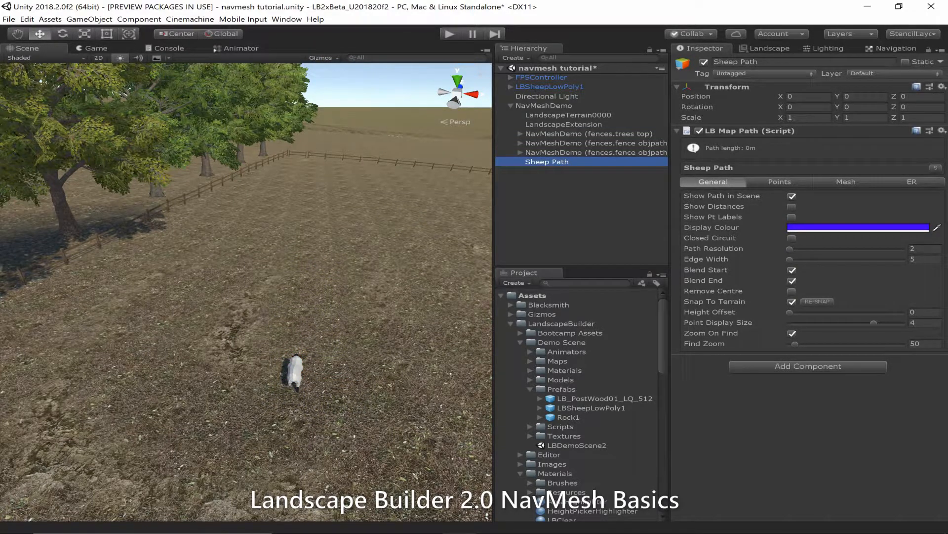
key("Delete")
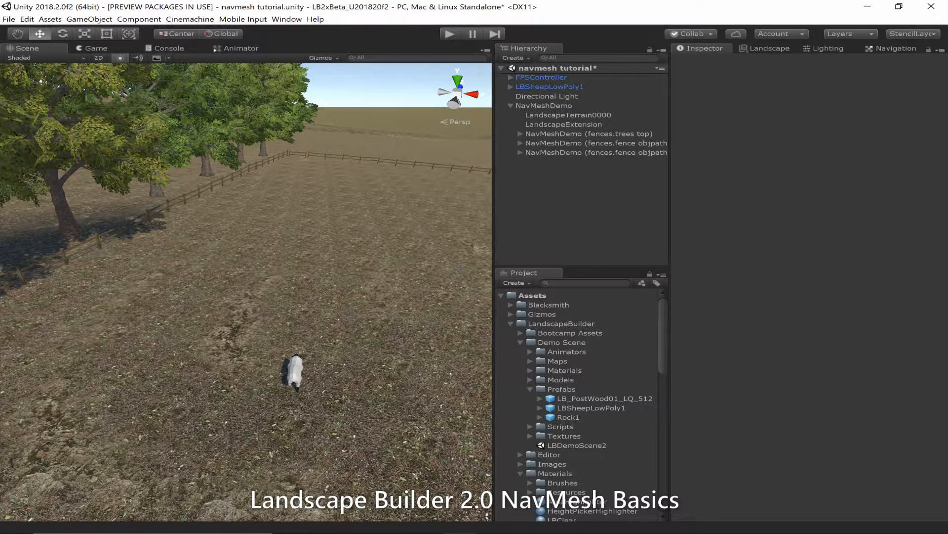
Step: Add a stencil named DemoStencil to the NavMeshDemo landscape and name its first layer Sheep Paddock
left_click(764, 47)
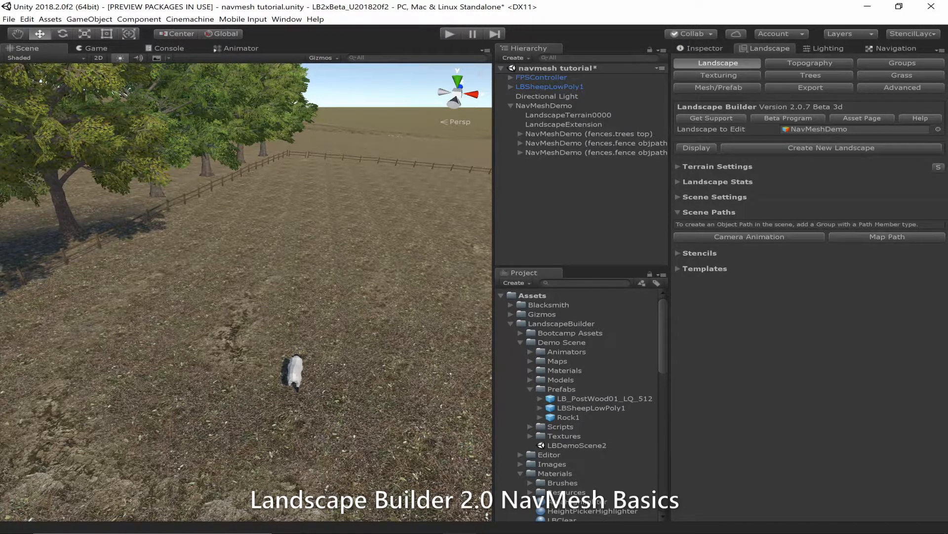
left_click(700, 253)
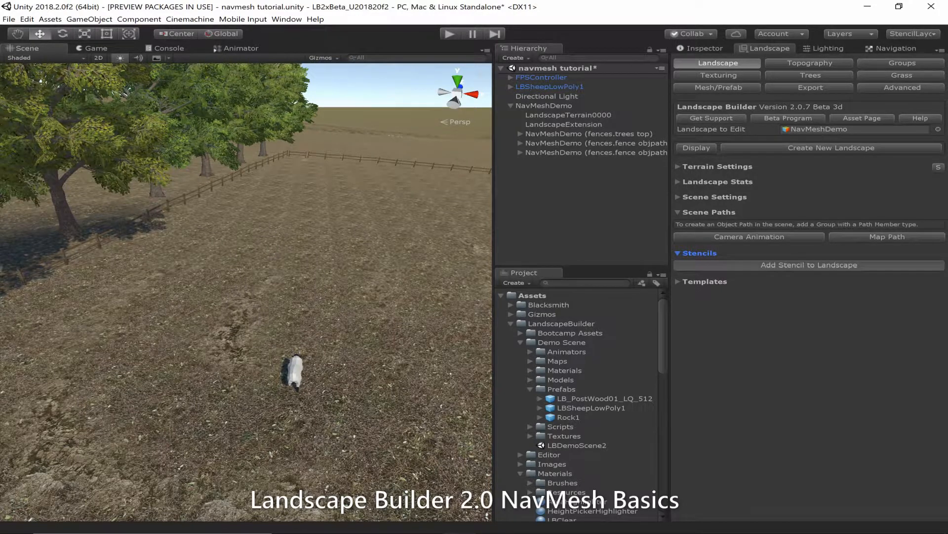
left_click(809, 265)
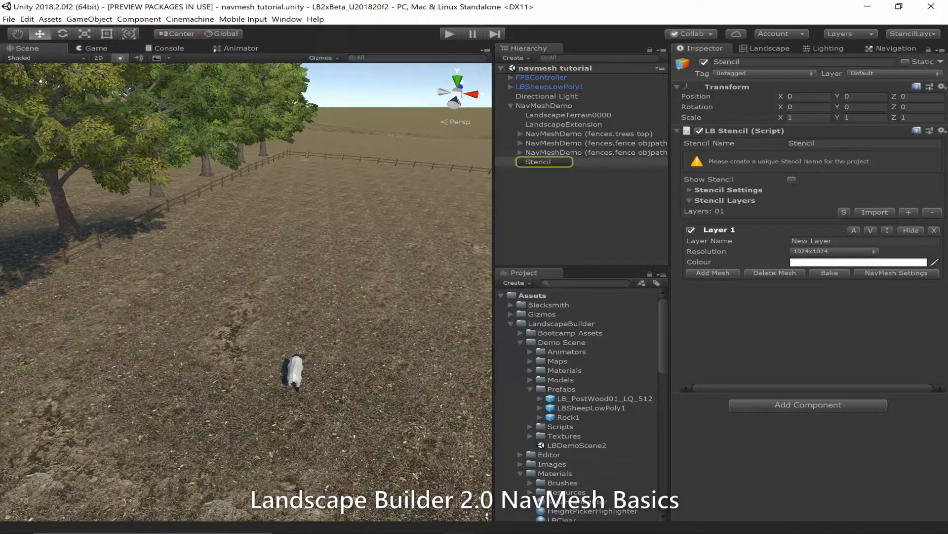
left_click(802, 143)
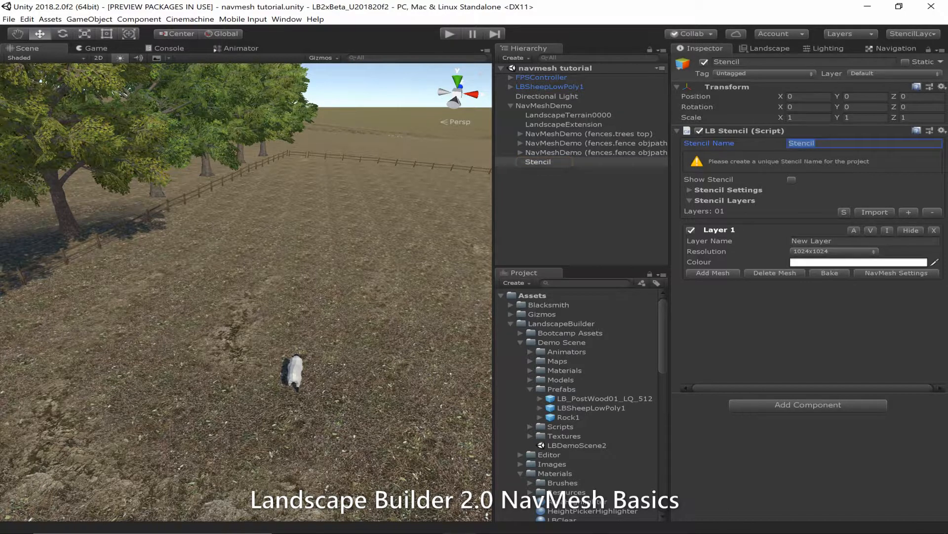
type("DemoSt")
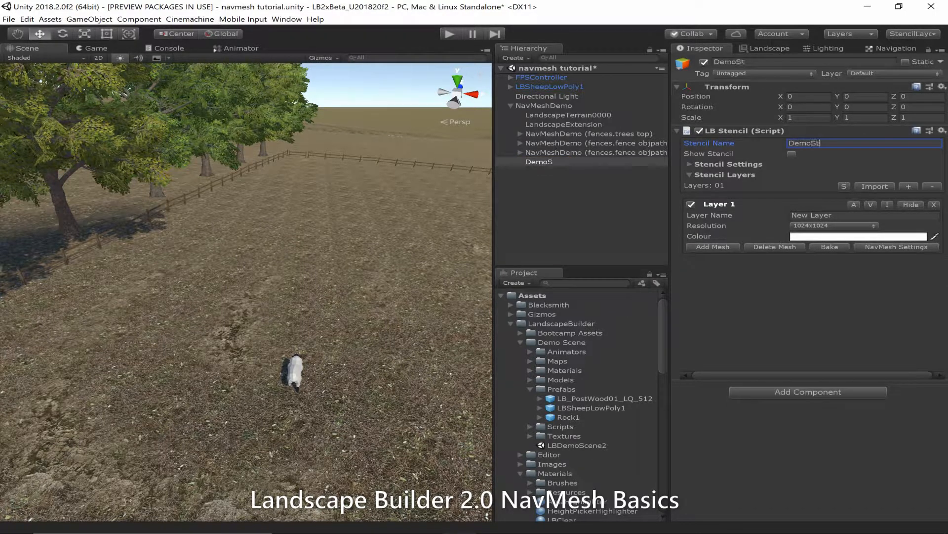
type("encil")
left_click(812, 215)
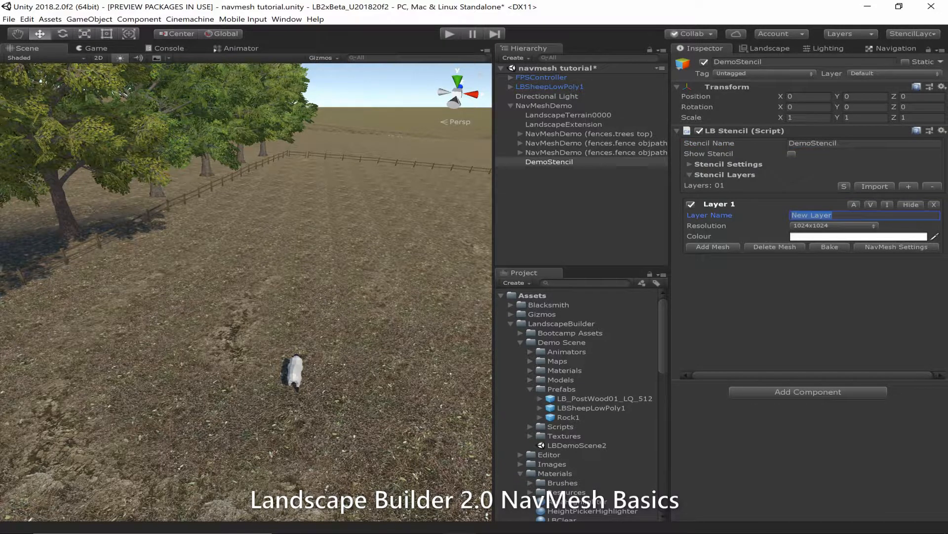
type("Sheep Paddock")
Step: Show the stencil and paint a solid paddock area beside the row of trees with brush size 19, filling the central gap
left_click(792, 154)
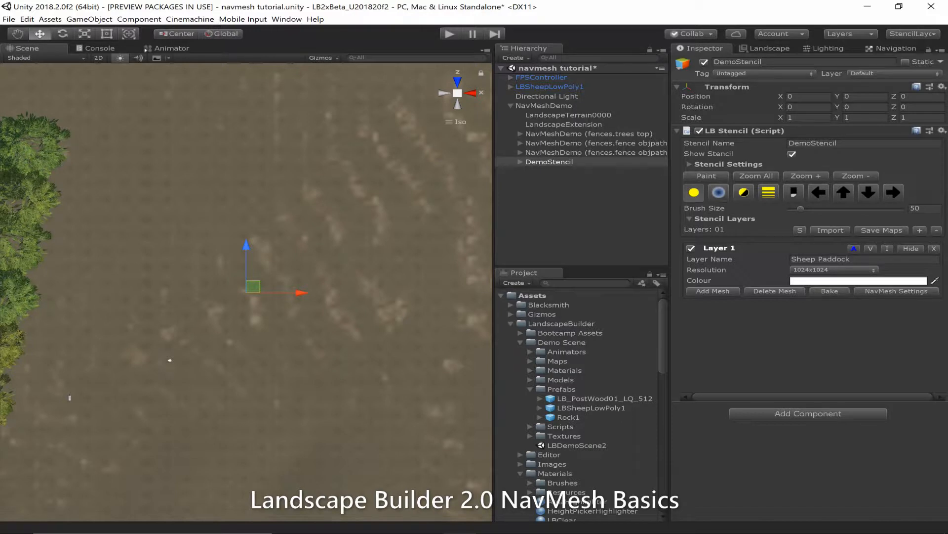
left_click_drag(801, 208, 794, 208)
left_click(707, 175)
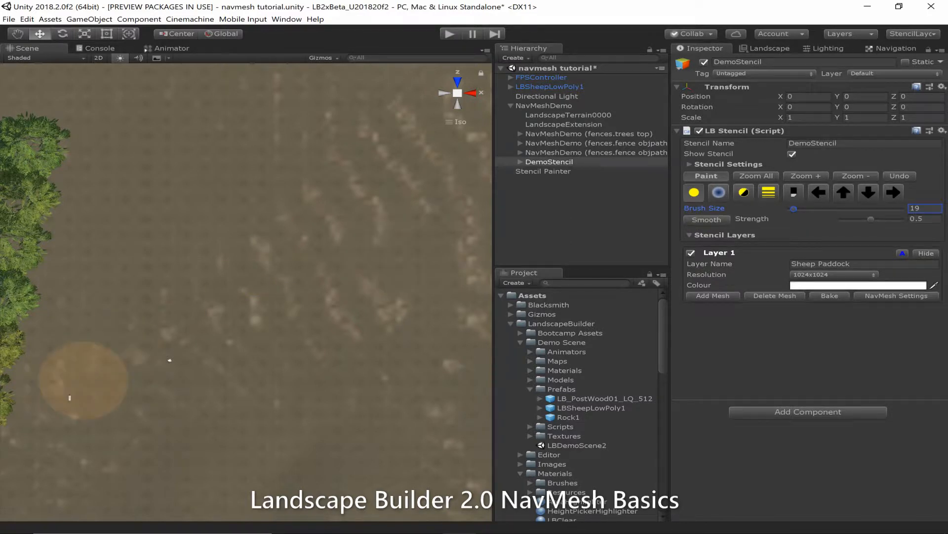
mouse_move(82, 384)
left_mouse_down()
mouse_move(114, 225)
mouse_move(138, 210)
mouse_move(242, 207)
mouse_move(247, 270)
mouse_move(208, 277)
mouse_move(140, 366)
left_mouse_up()
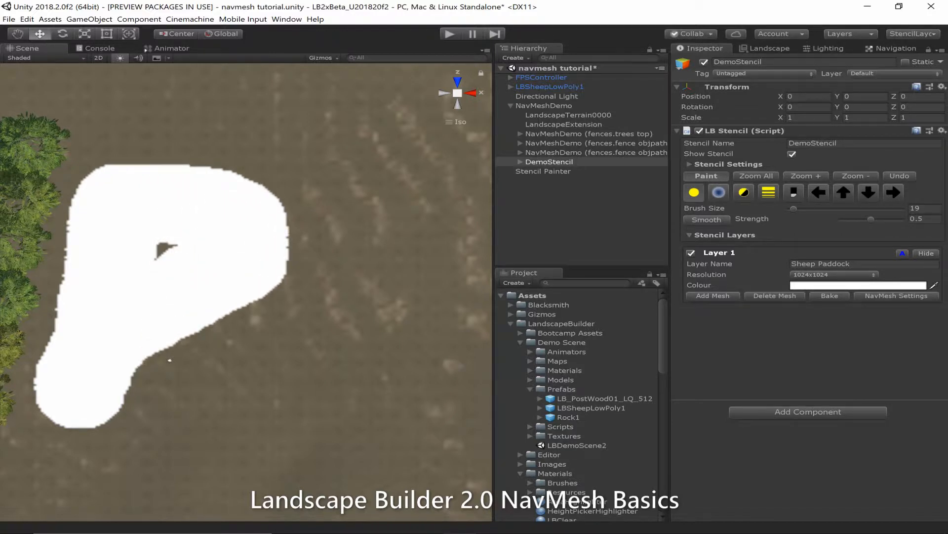
middle_click_drag(166, 249, 264, 265)
left_click(265, 261)
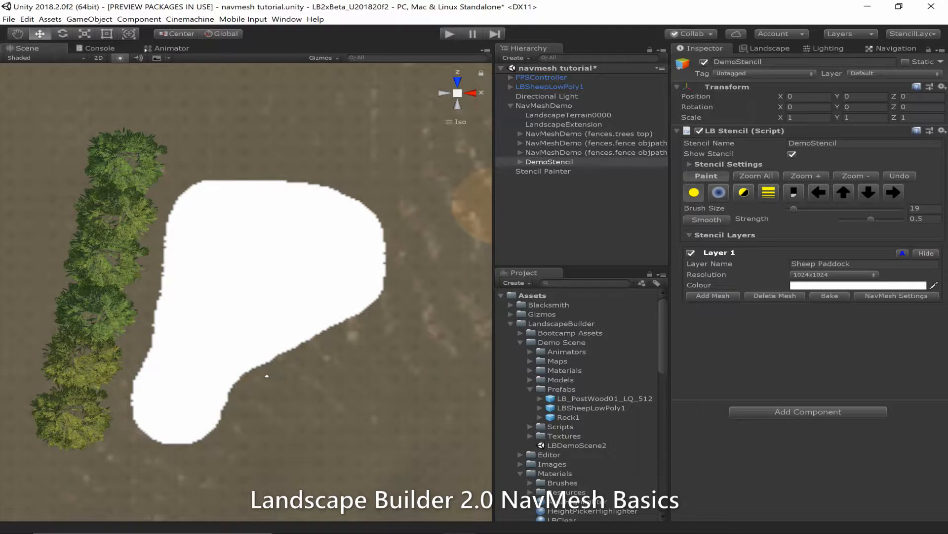
Step: Finish painting the stencil and bake the NavMesh for the scene from the Sheep Paddock layer
left_click(705, 175)
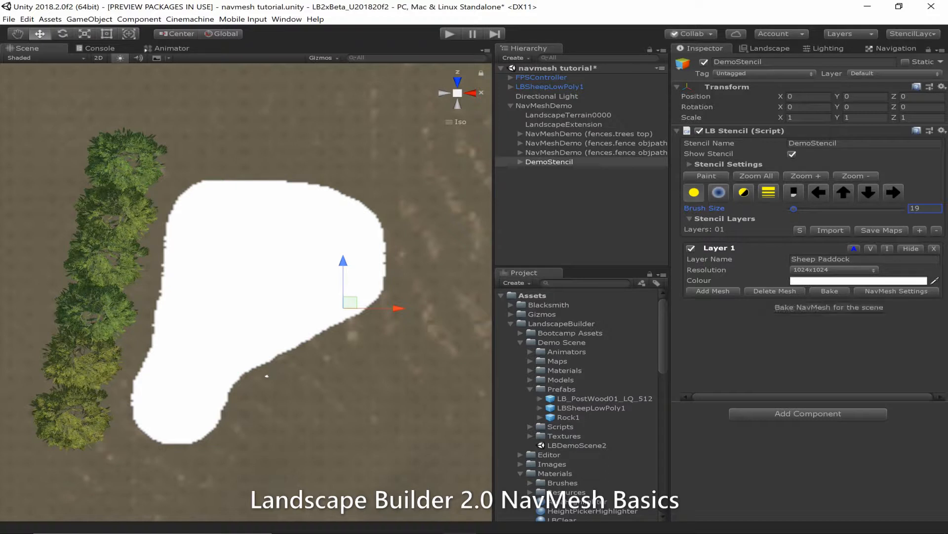
left_click(830, 291)
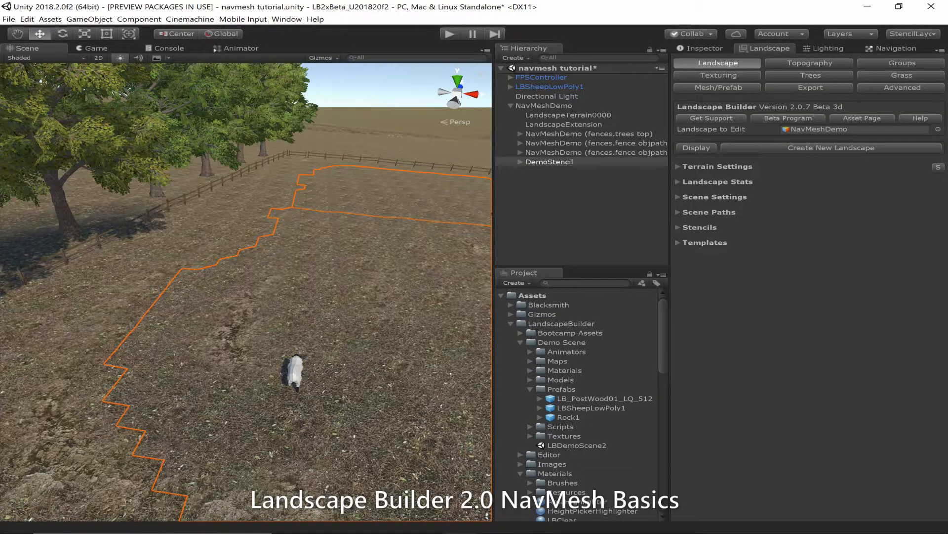
Step: Assign Sheep Paddock_Meshes from DemoStencil as the Meshes Parent of LBSheepLowPoly1
left_click(549, 87)
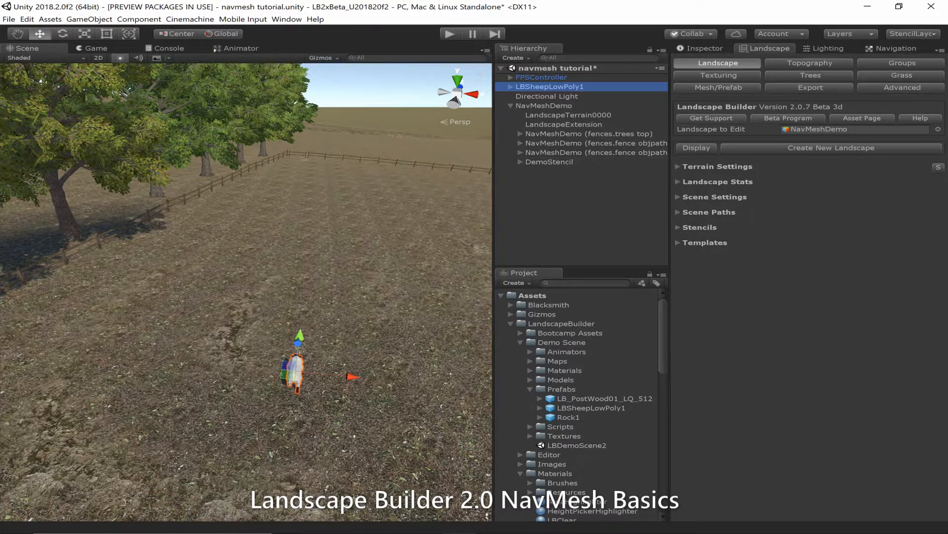
key("ctrl+3")
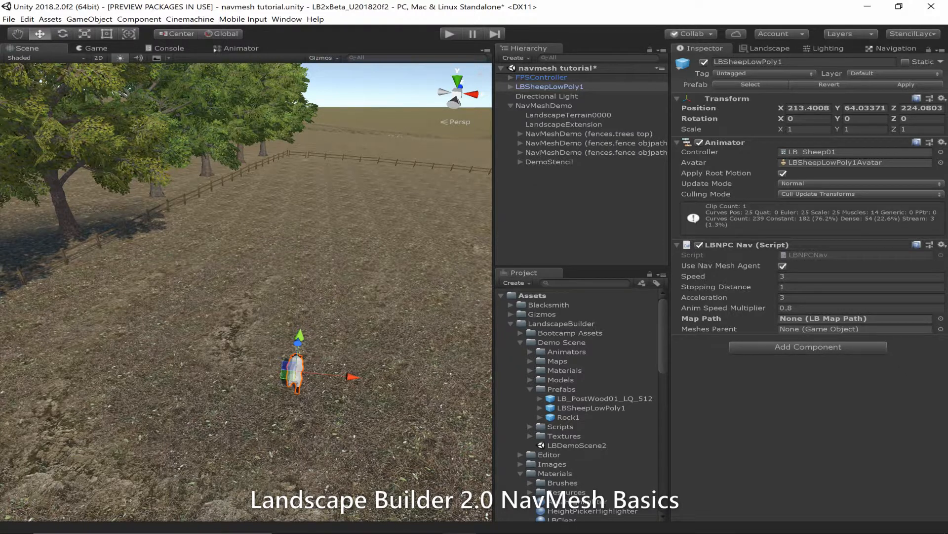
left_click(520, 161)
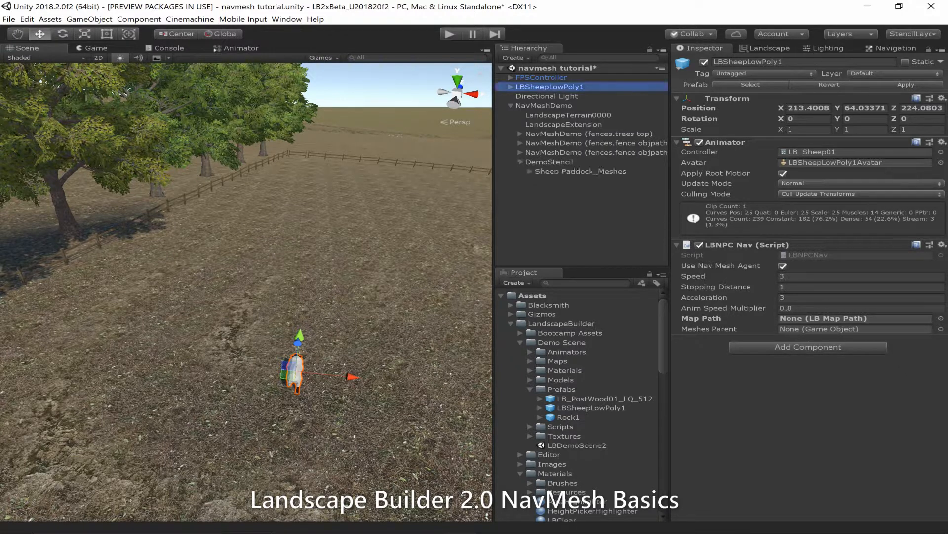
left_click_drag(580, 171, 840, 329)
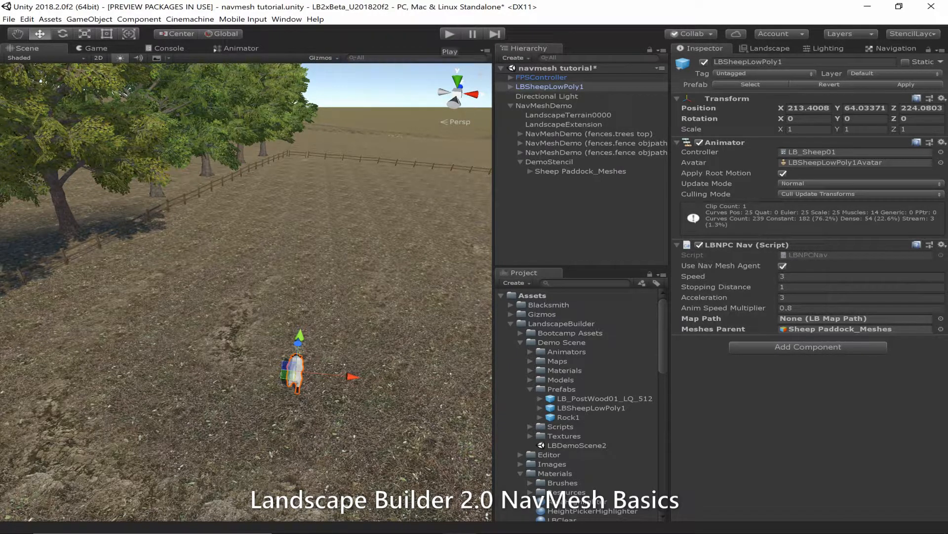
Step: Run the scene to test the sheep roaming the paddock, with the system sound muted
left_click(449, 34)
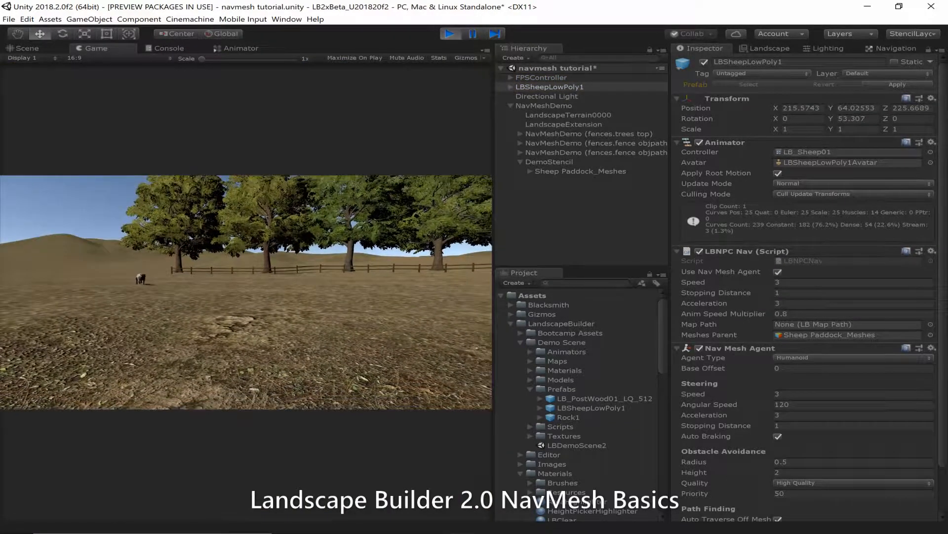
key("XF86AudioMute")
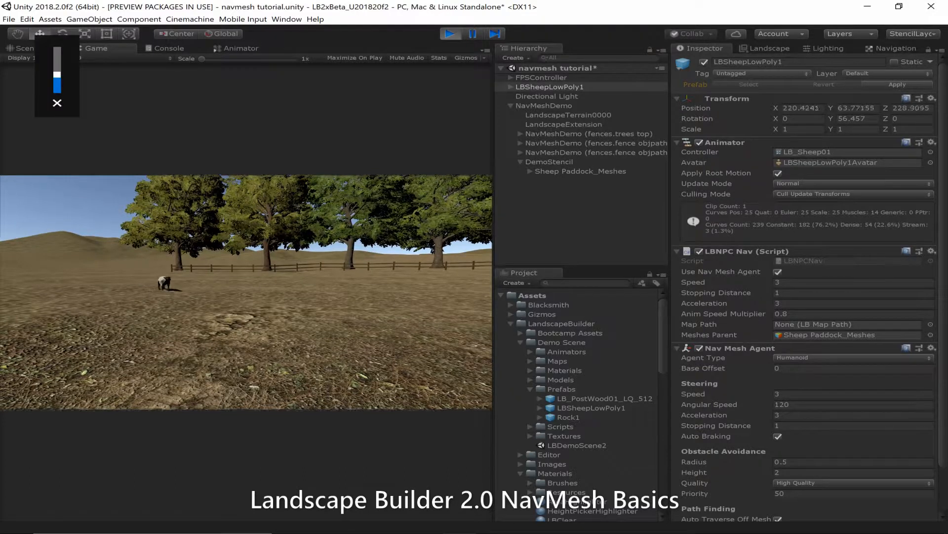